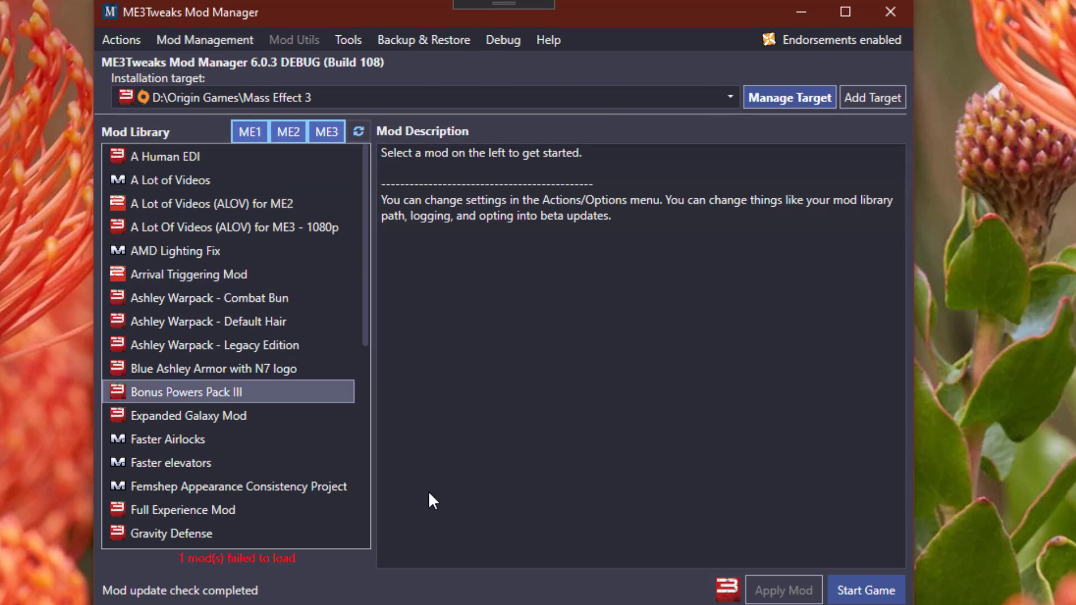
scroll(264, 261, "down", 5)
scroll(235, 211, "up", 5)
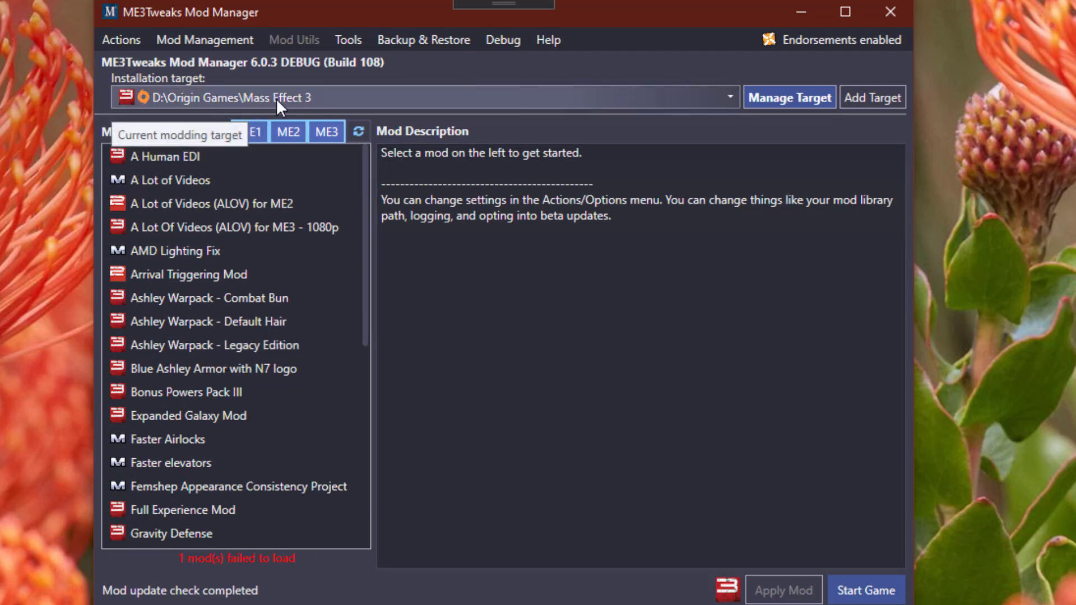
left_click(159, 101)
left_click(359, 91)
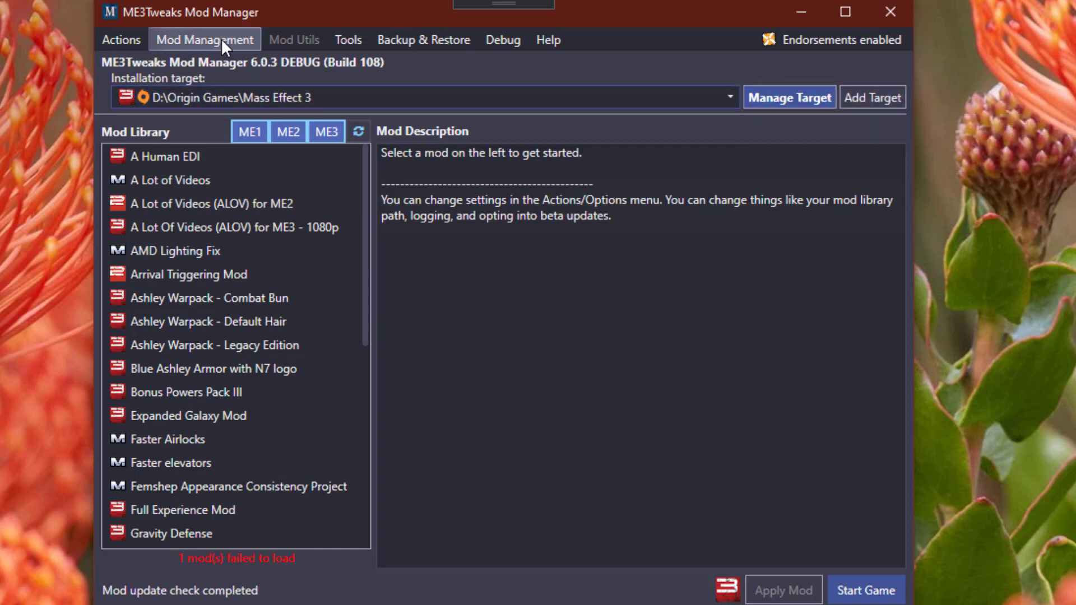
Open the ASI Mod Manager and install the ASI loader for the Mass Effect 3 target.
left_click(194, 42)
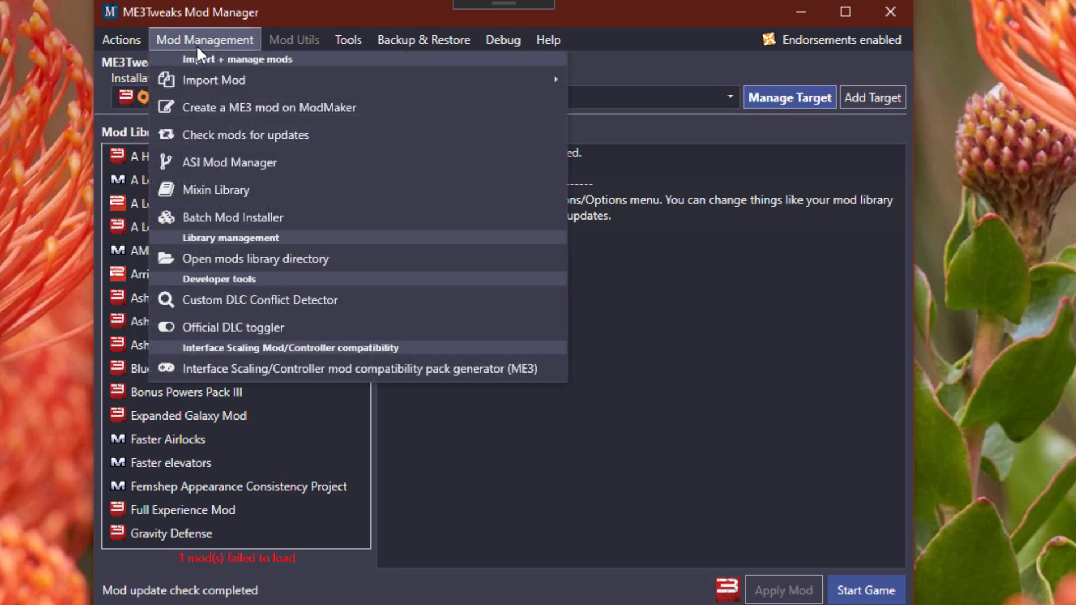
left_click(250, 162)
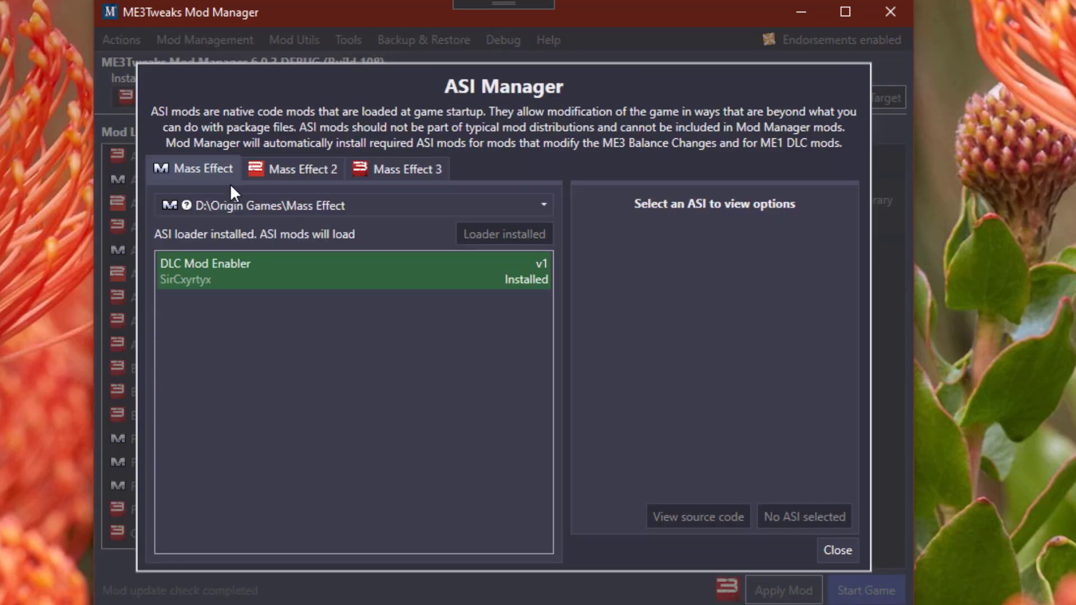
left_click(419, 168)
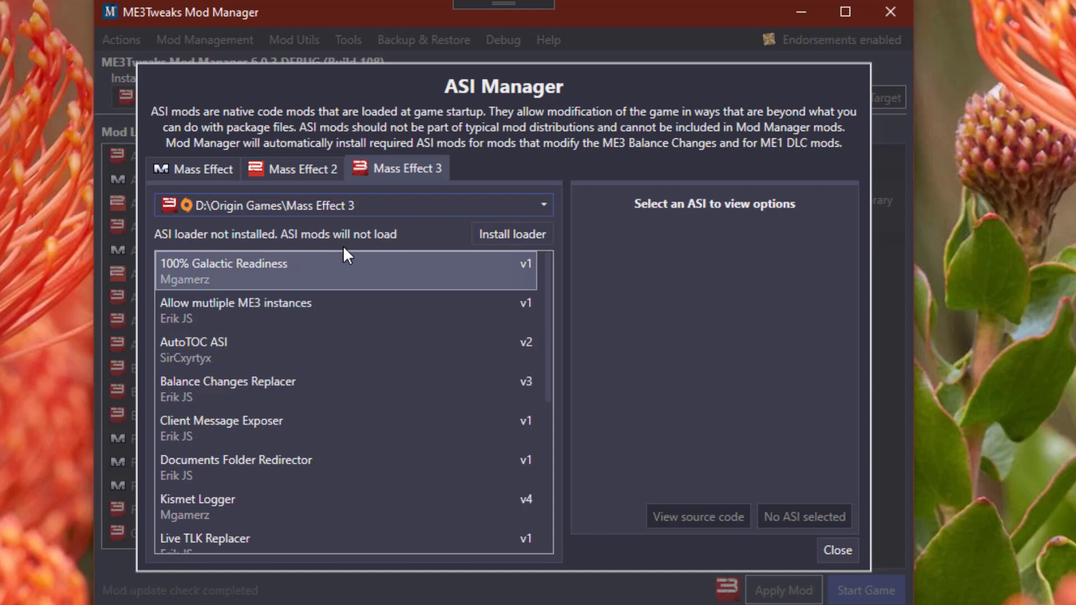
left_click(544, 228)
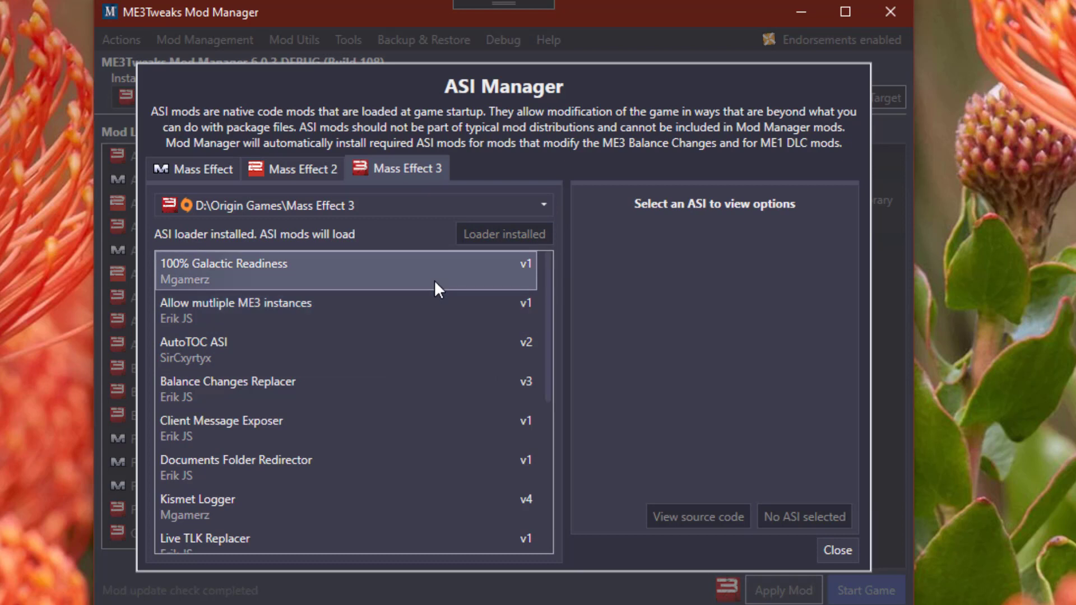
Install the 100% Galactic Readiness ASI for Mass Effect 3, look through the remaining ASI mods, and close the ASI Manager.
left_click(444, 269)
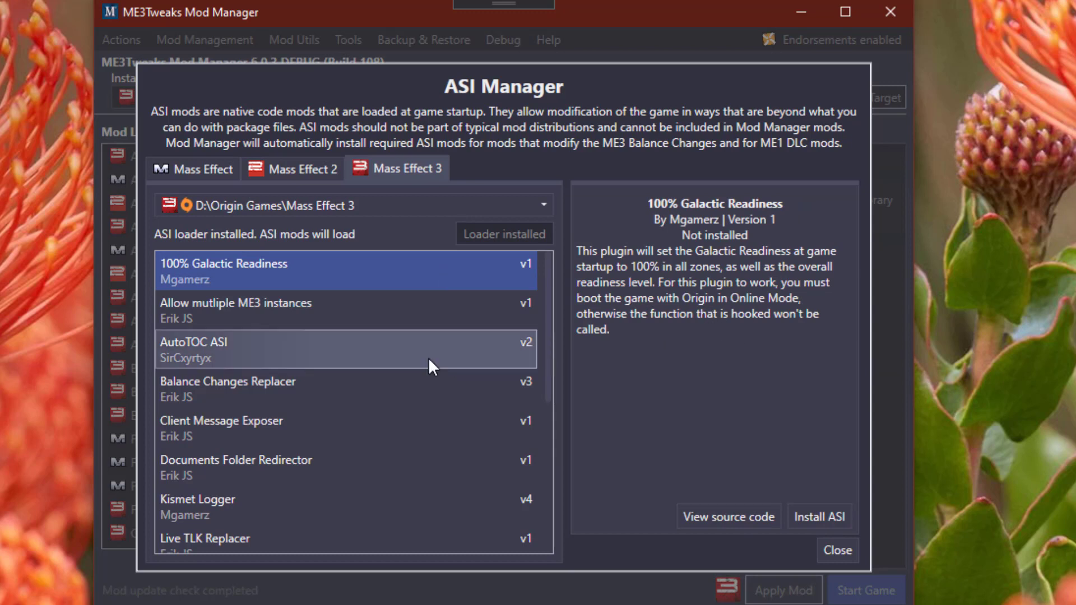
left_click(811, 514)
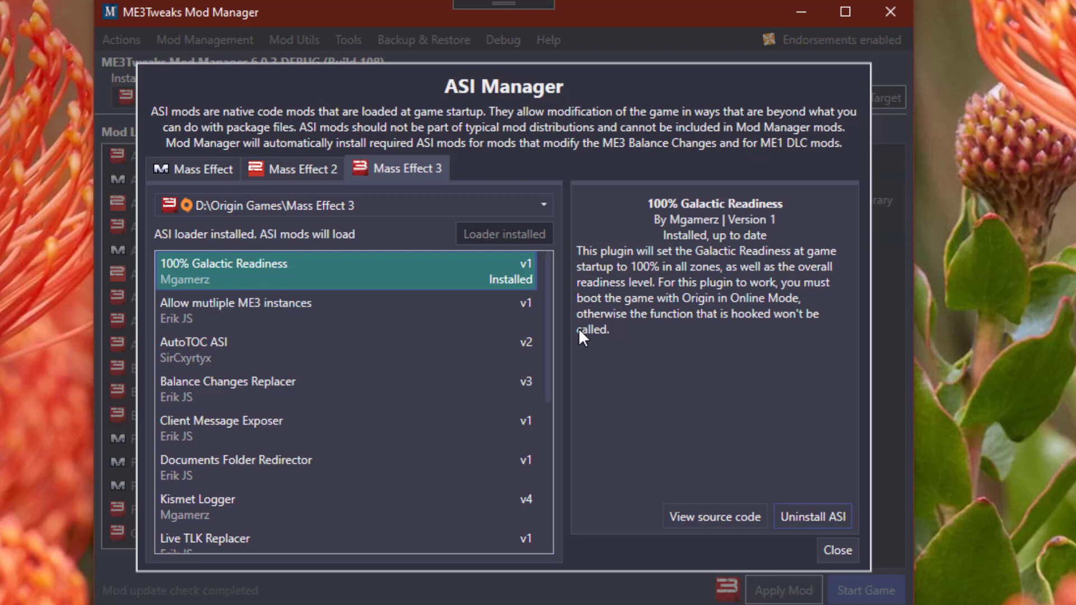
scroll(370, 299, "down", 4)
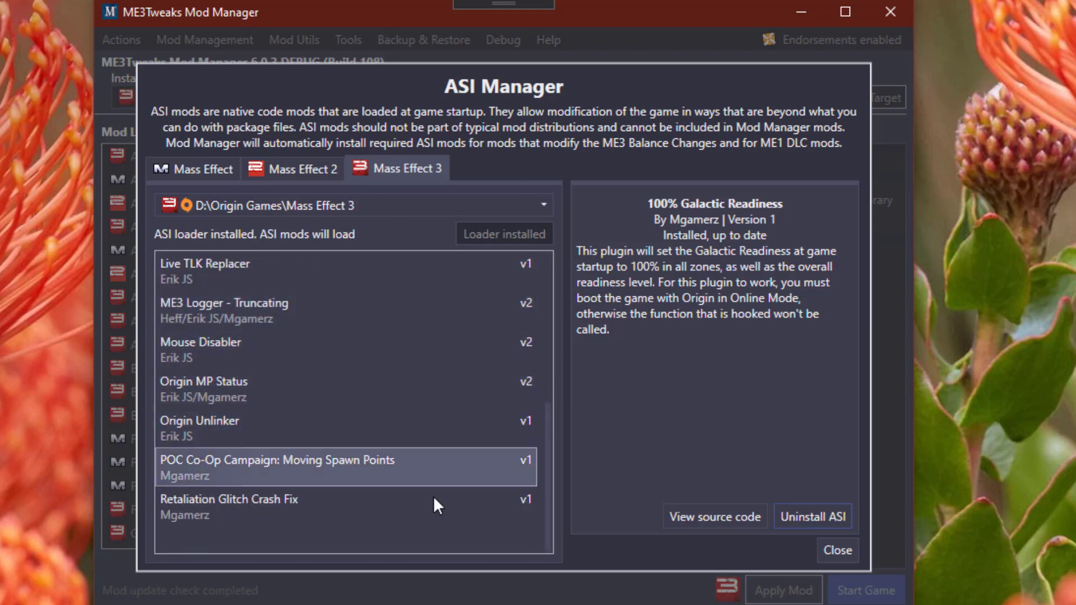
scroll(432, 501, "up", 4)
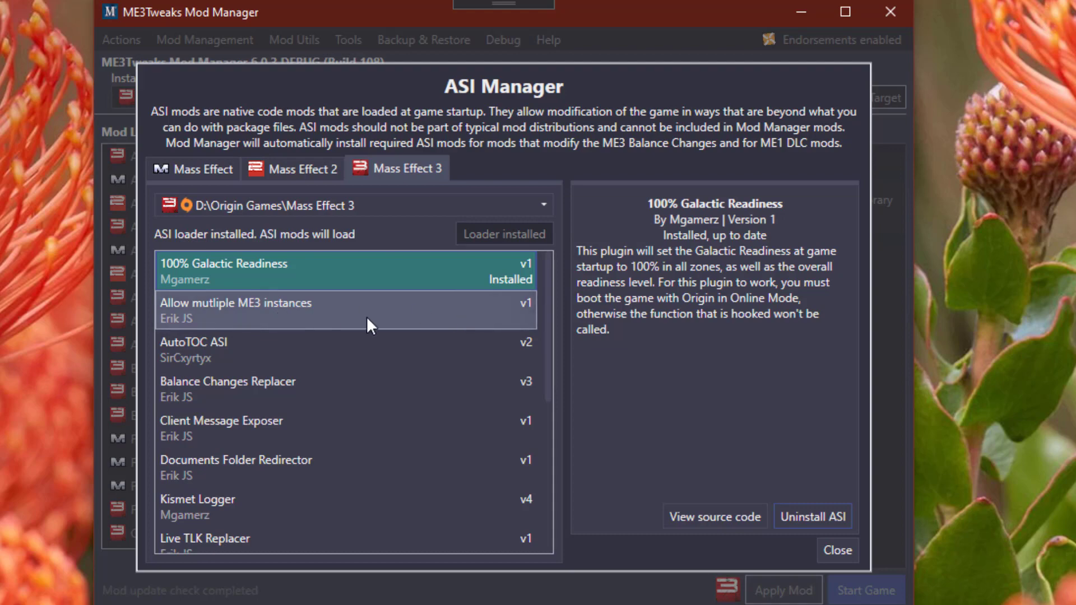
scroll(370, 315, "down", 4)
scroll(386, 315, "up", 4)
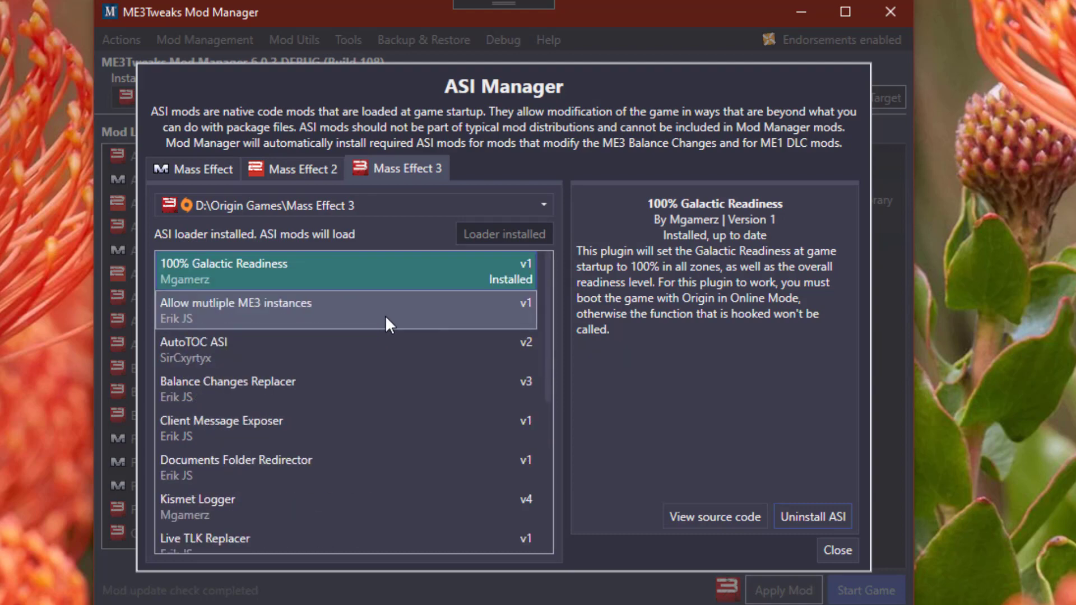
left_click(835, 549)
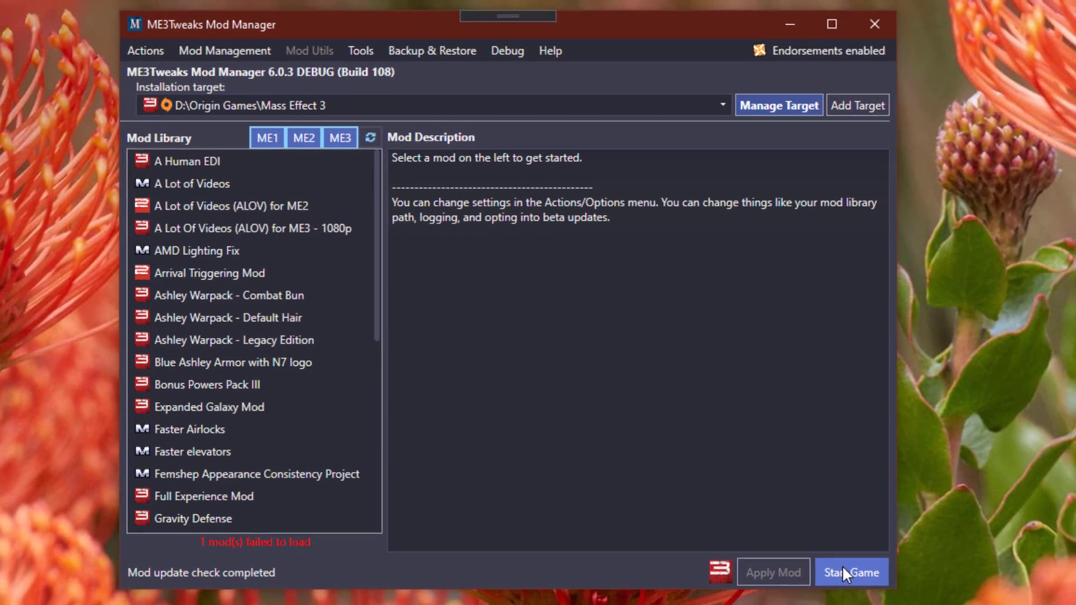
Launch Mass Effect 3 to check the Galaxy at War readiness ratings on its main menu, and exit the game.
left_click(857, 583)
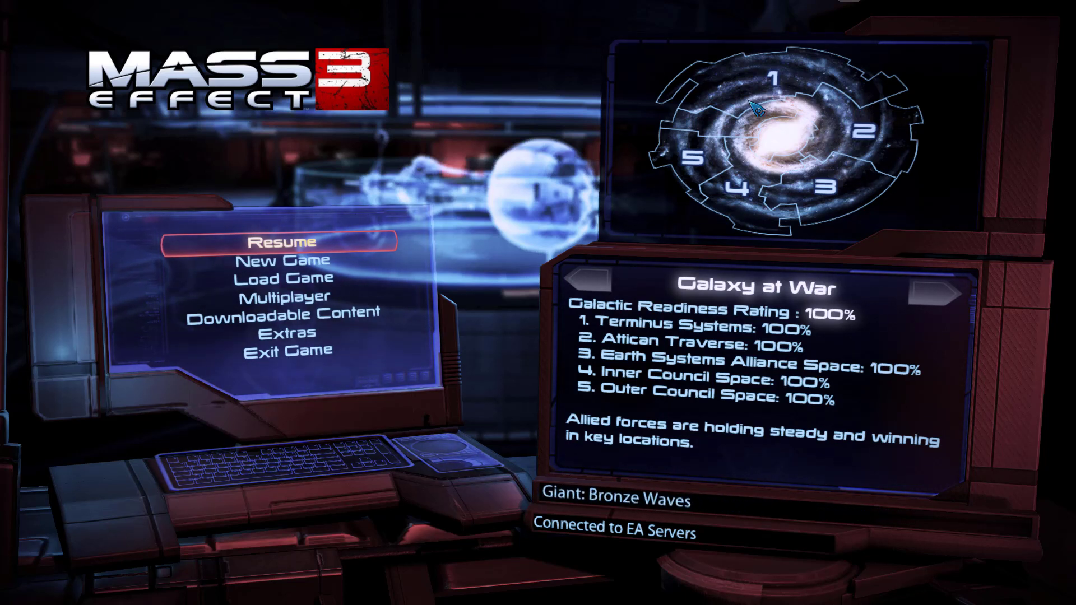
left_click(399, 347)
left_click(514, 304)
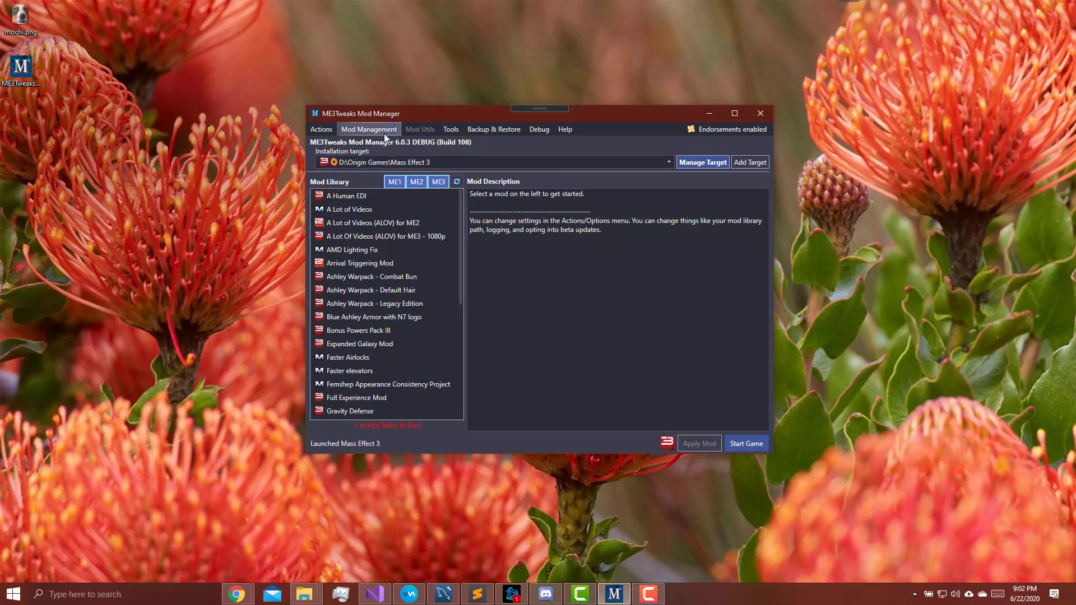
Reopen the ASI Mod Manager and uninstall the 100% Galactic Readiness ASI from Mass Effect 3.
left_click(378, 129)
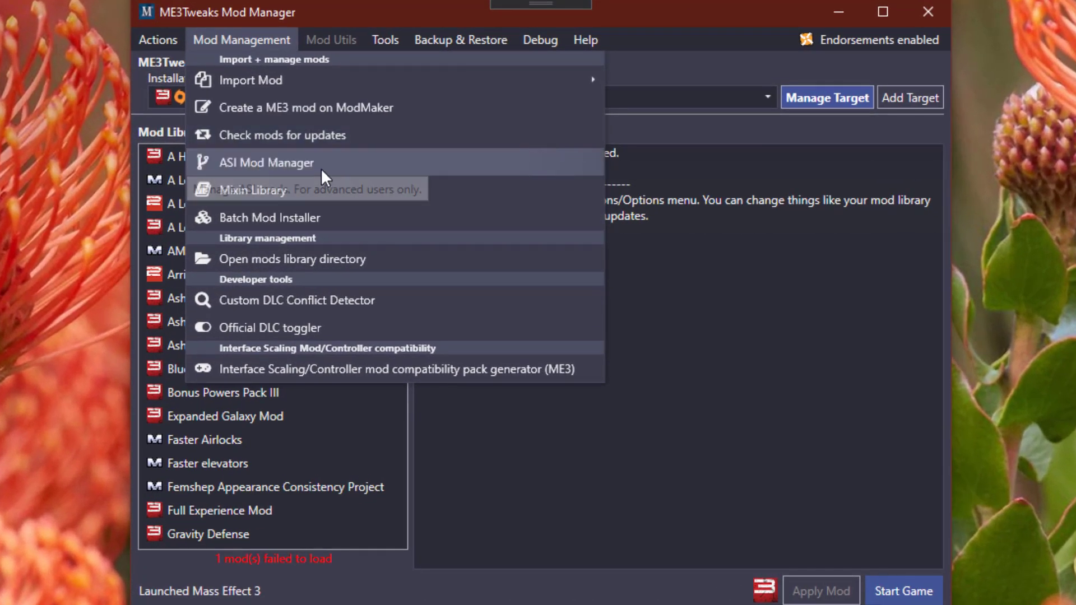
left_click(321, 168)
left_click(425, 167)
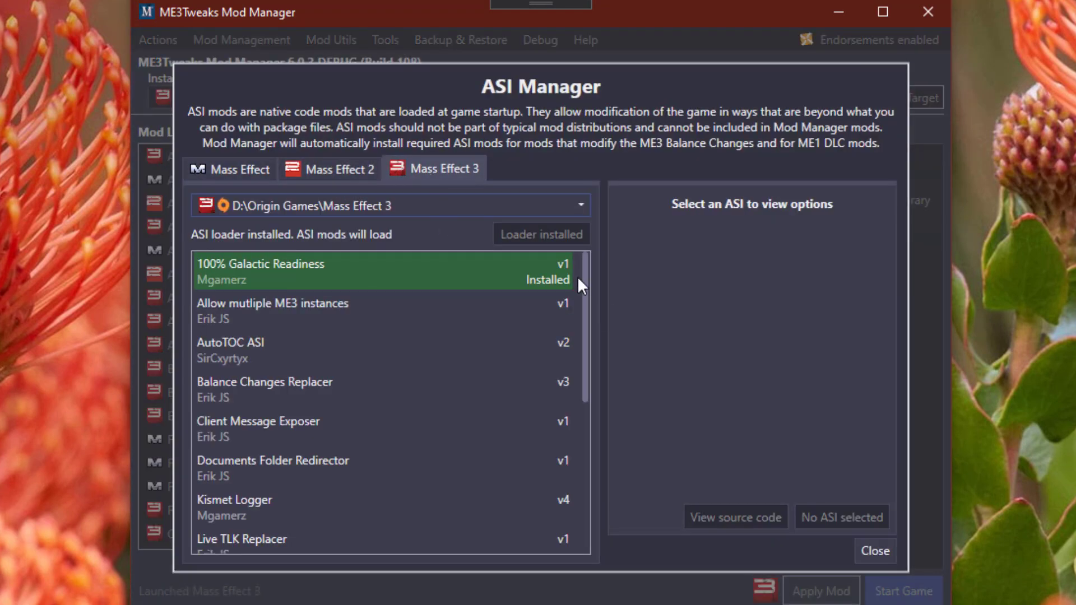
left_click(549, 269)
left_click(845, 518)
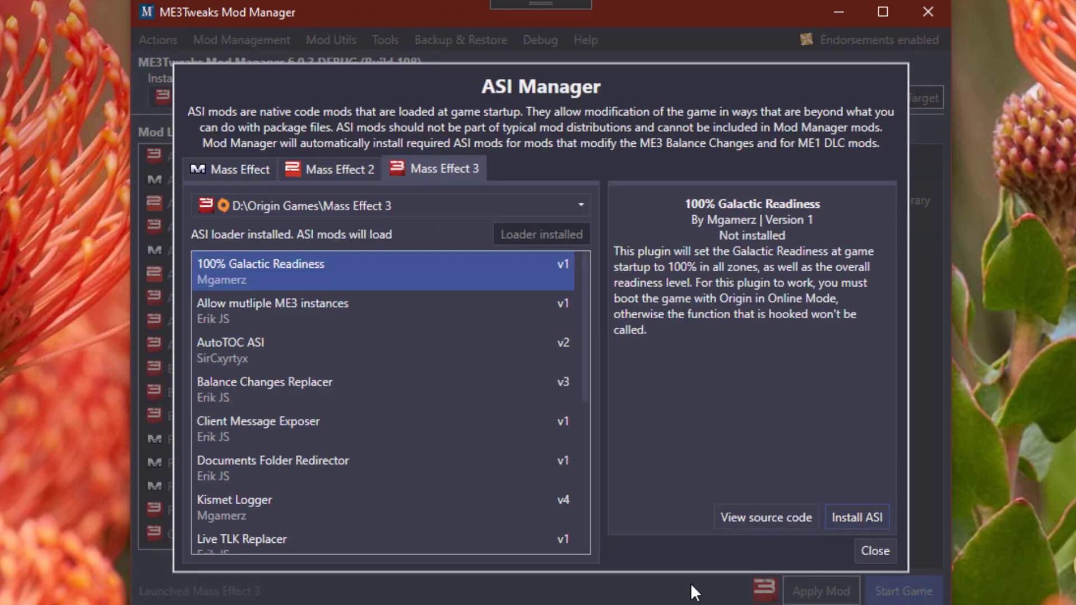
Install the Retaliation Glitch Crash Fix ASI for Mass Effect 3.
scroll(434, 342, "down", 5)
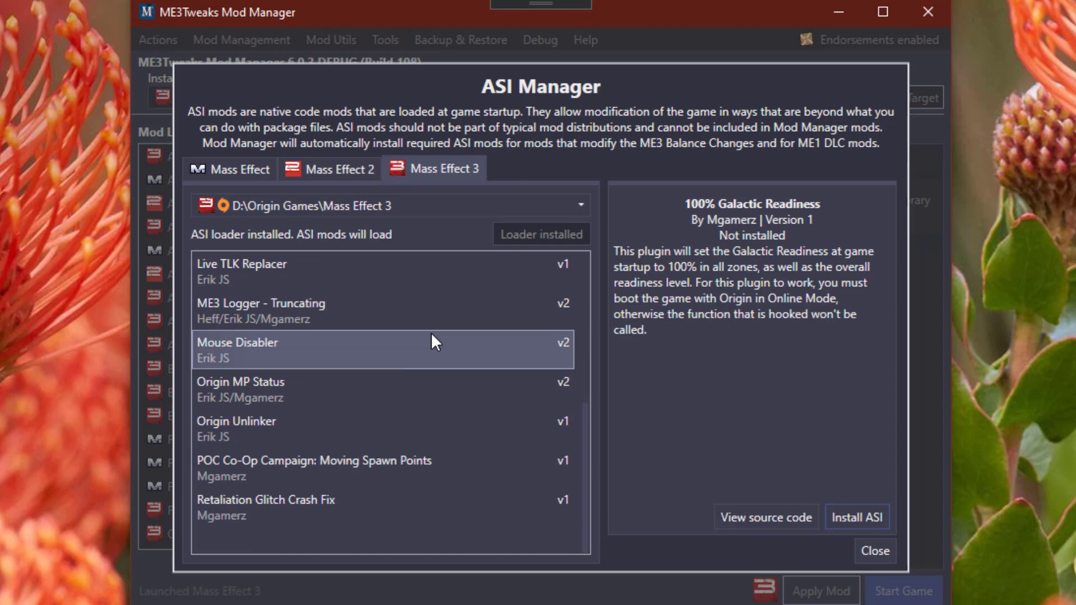
left_click(346, 509)
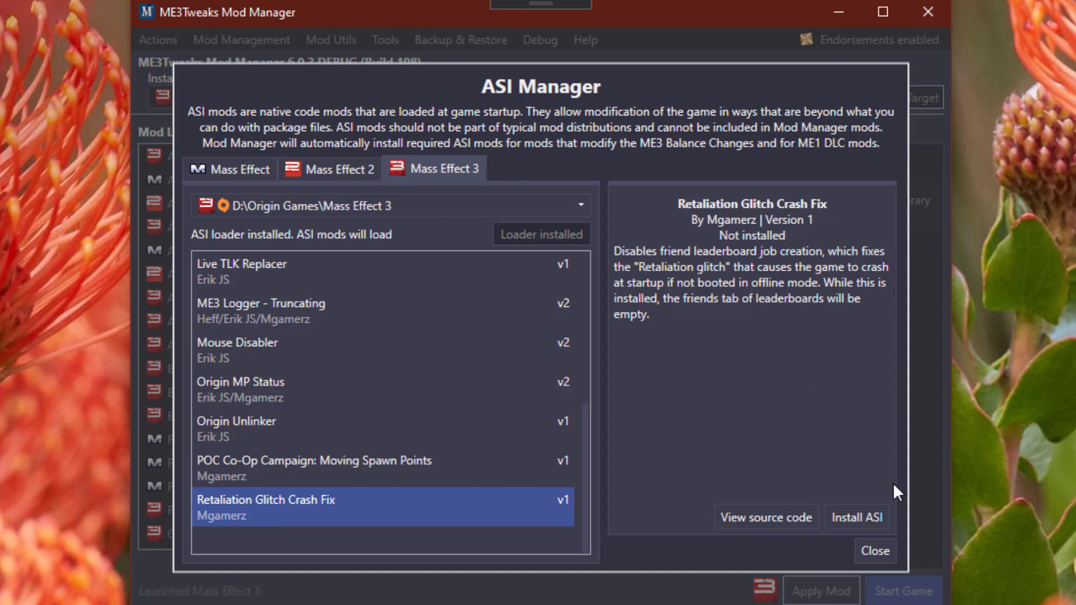
left_click(869, 523)
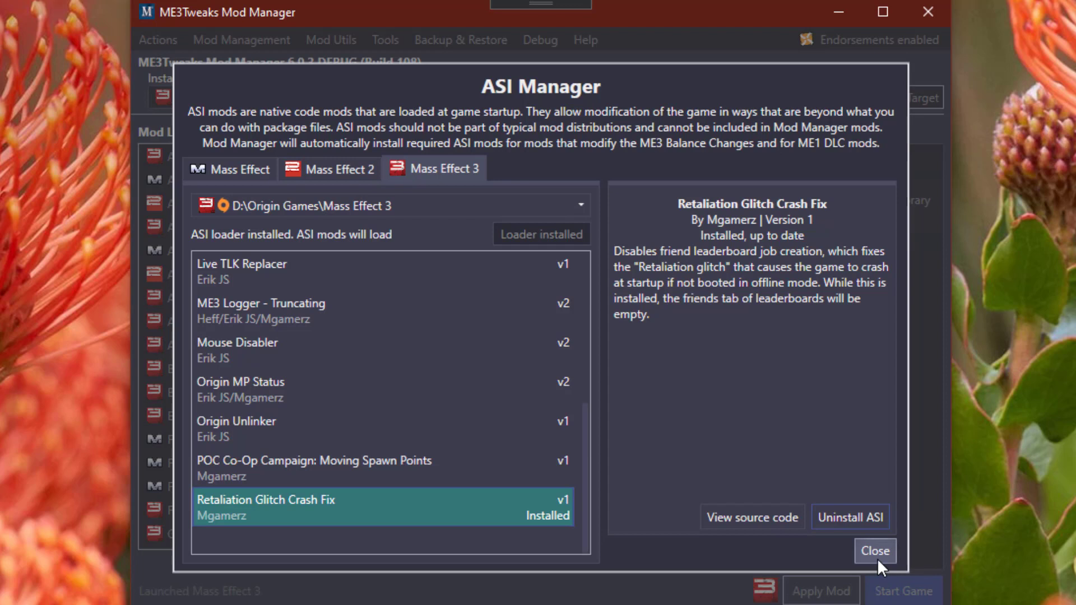
Uninstall the Retaliation Glitch Crash Fix ASI, look over the Mass Effect 3 ASI list, and close the ASI Manager.
left_click(845, 520)
scroll(415, 402, "up", 5)
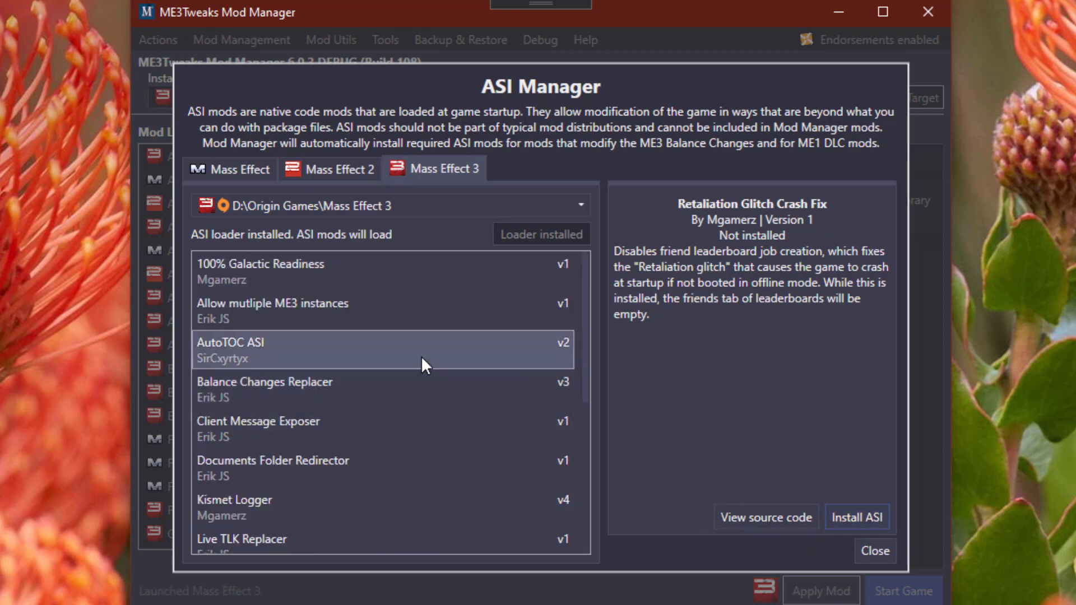
scroll(421, 355, "down", 5)
scroll(421, 355, "up", 5)
scroll(426, 359, "down", 5)
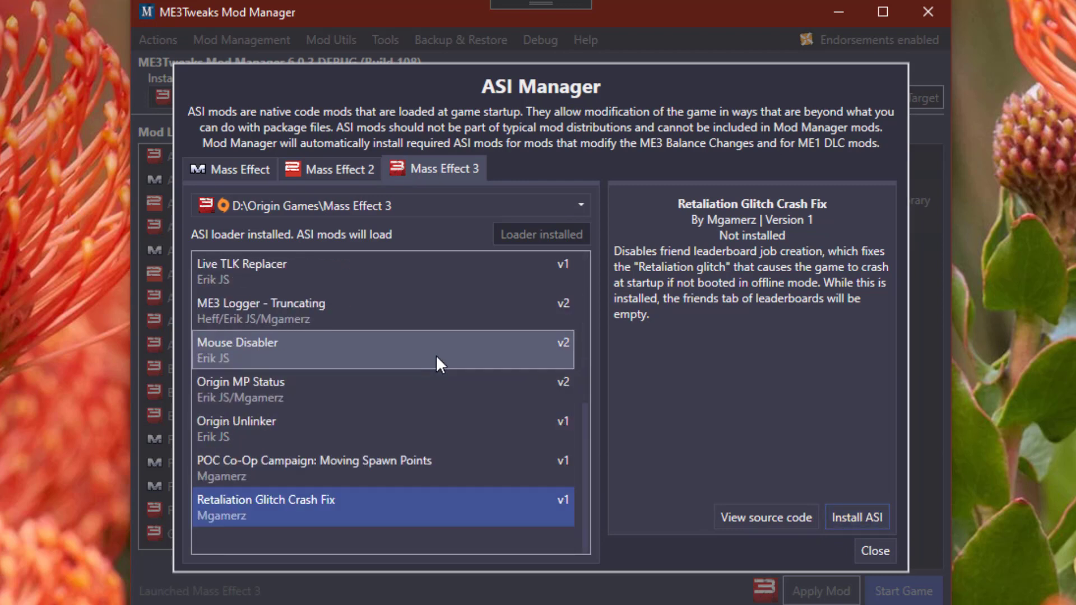
left_click(875, 552)
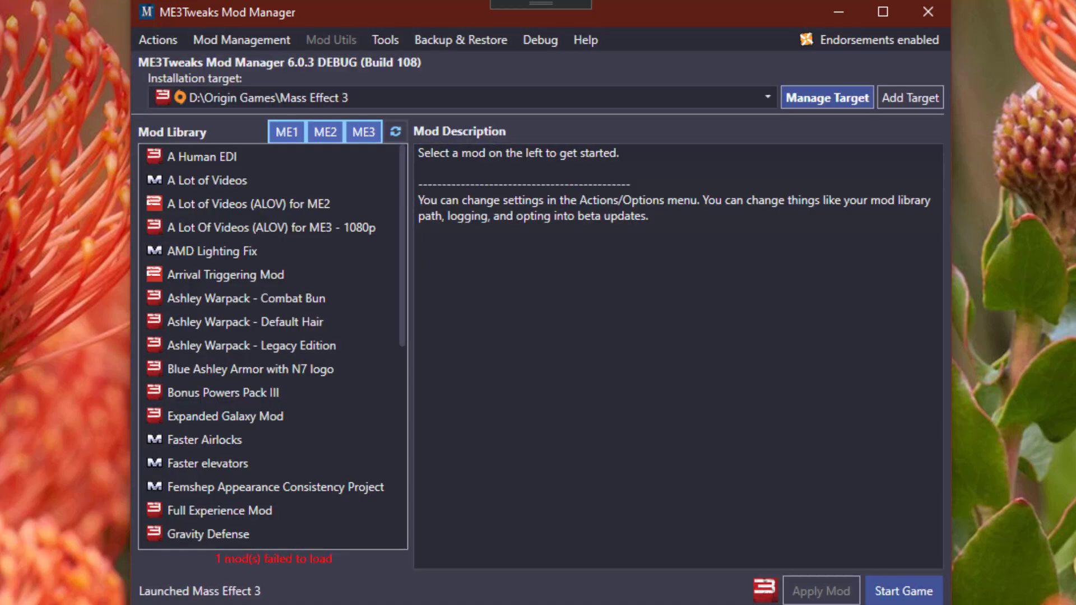